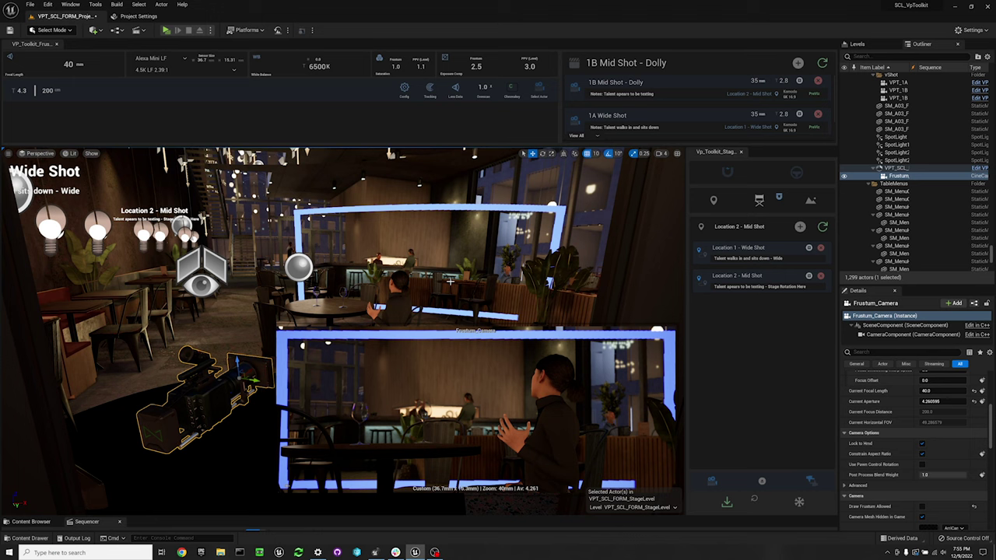
Select the stage and start a new location marker named "Location 3 - Mid Wide"
scroll(449, 282, "up", 1)
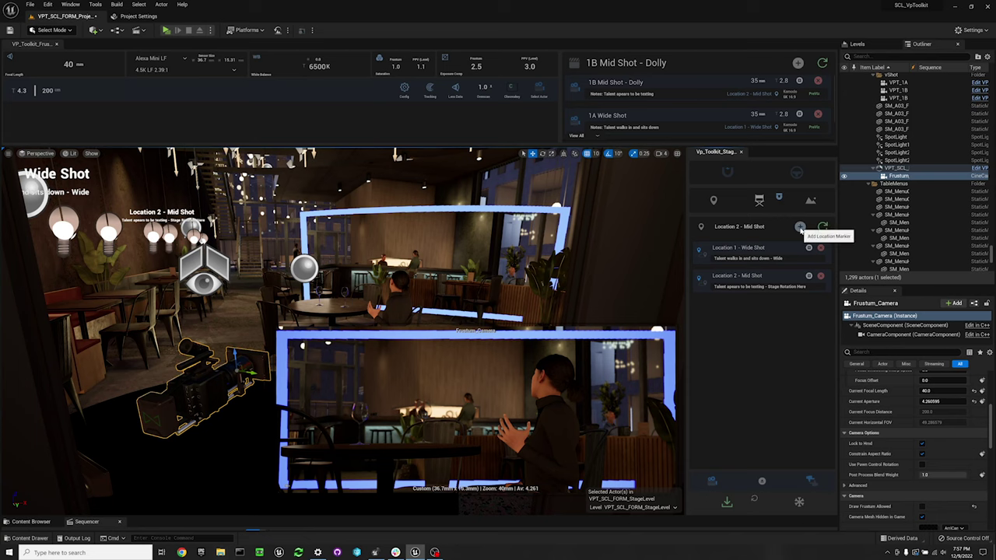
left_click(713, 201)
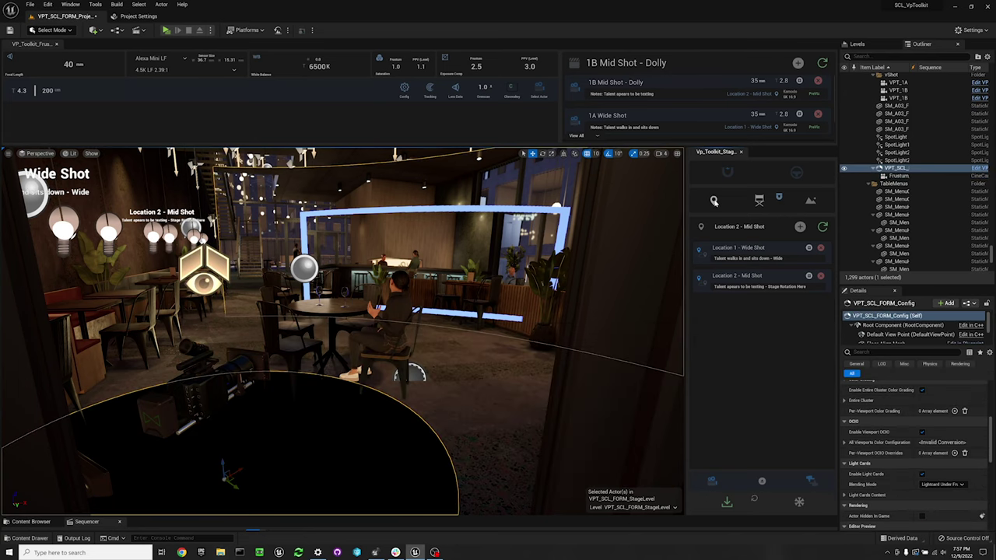
left_click(805, 247)
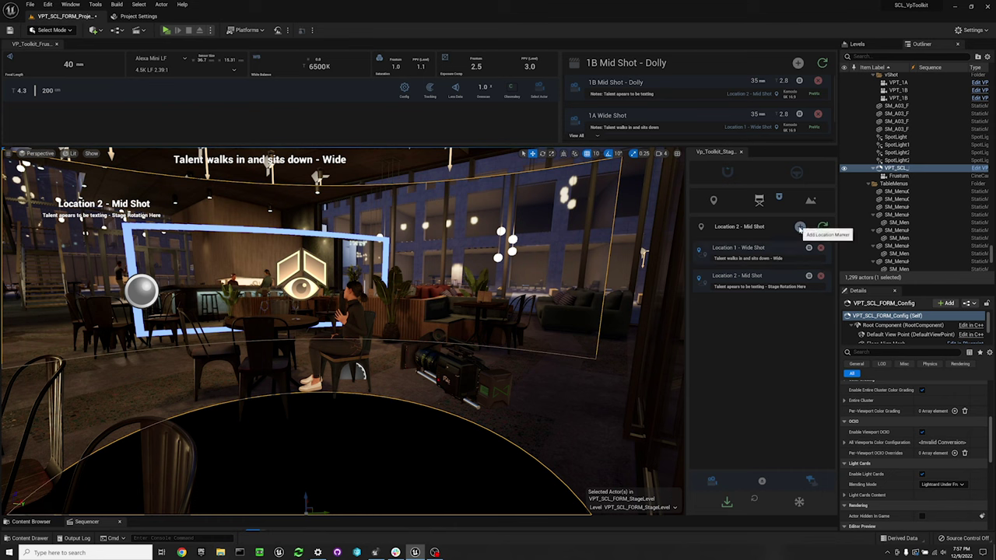
left_click(800, 226)
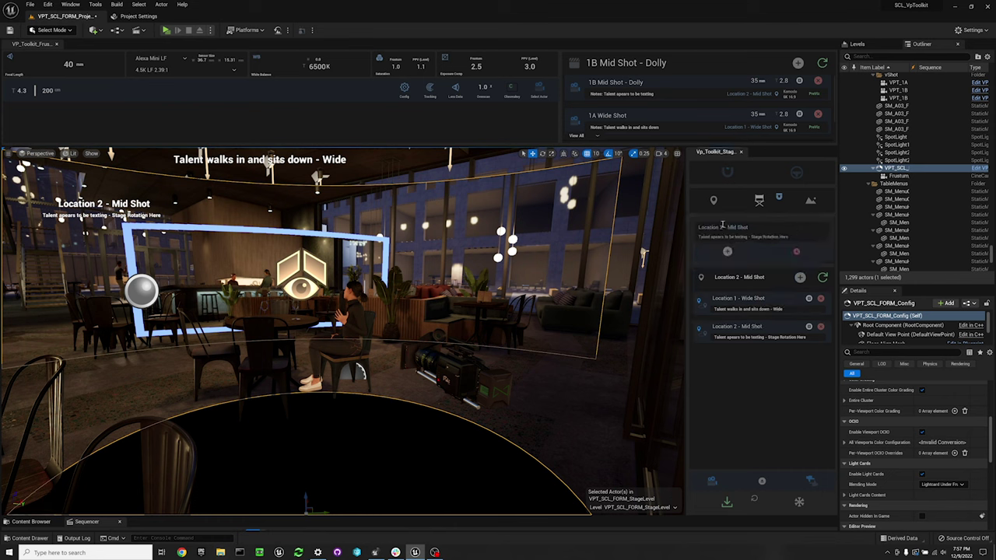
key("BackSpace")
key("BackSpace")
type("3")
left_click_drag(748, 227, 729, 227)
key("BackSpace")
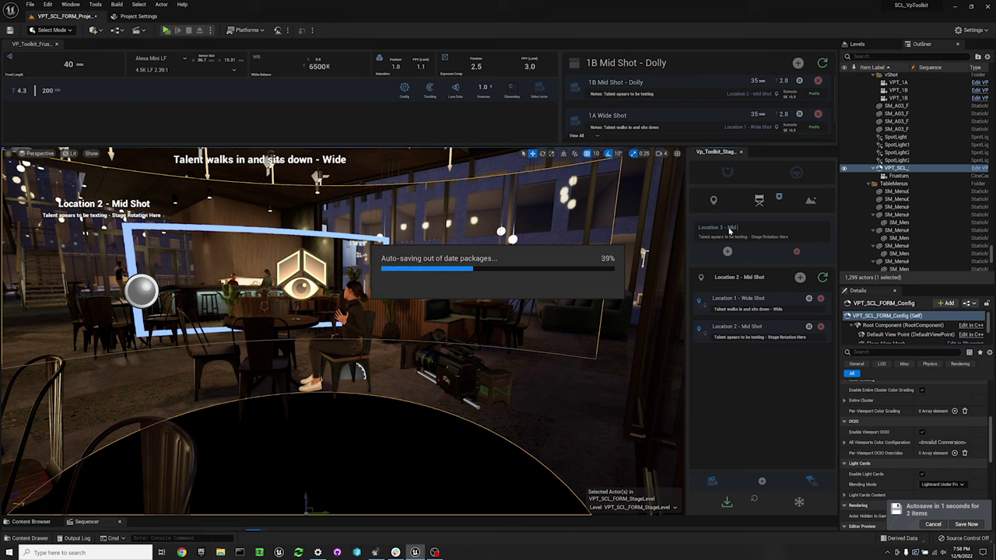
type("Wide")
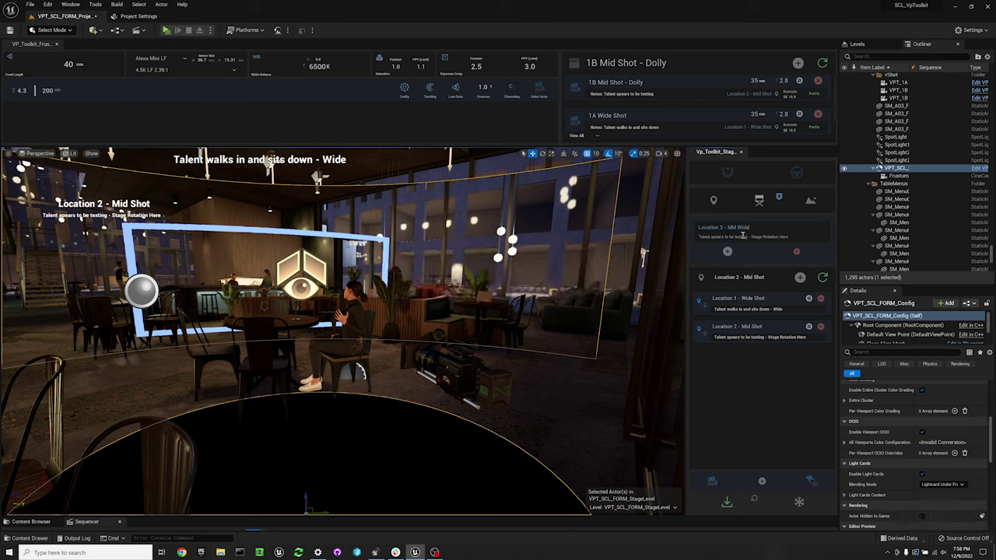
Give the new marker the note "Talent apears to be texting - Stage Rotation Here" and add it to the level
left_click_drag(788, 236, 693, 238)
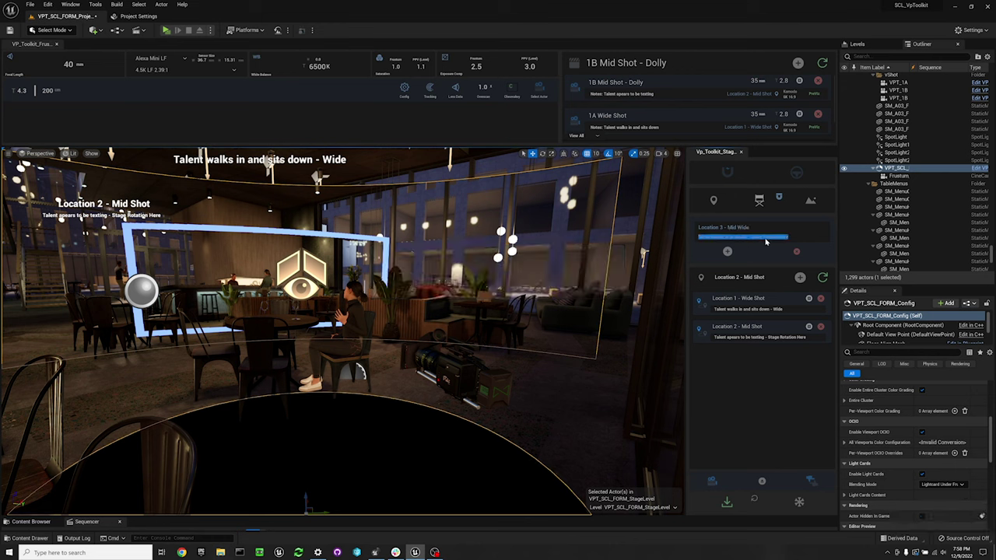
type("Talent appears to be testing - Stage Rotation Here")
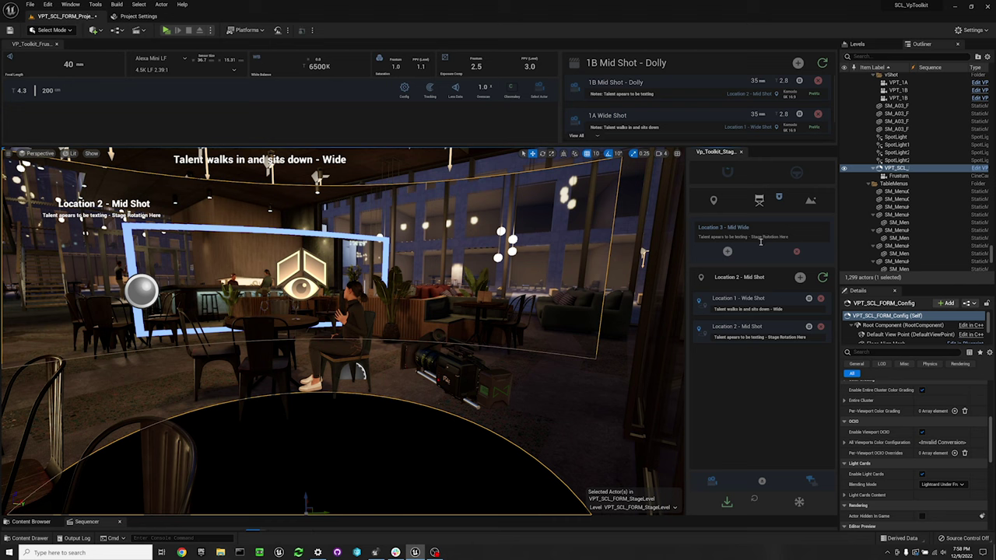
left_click(726, 251)
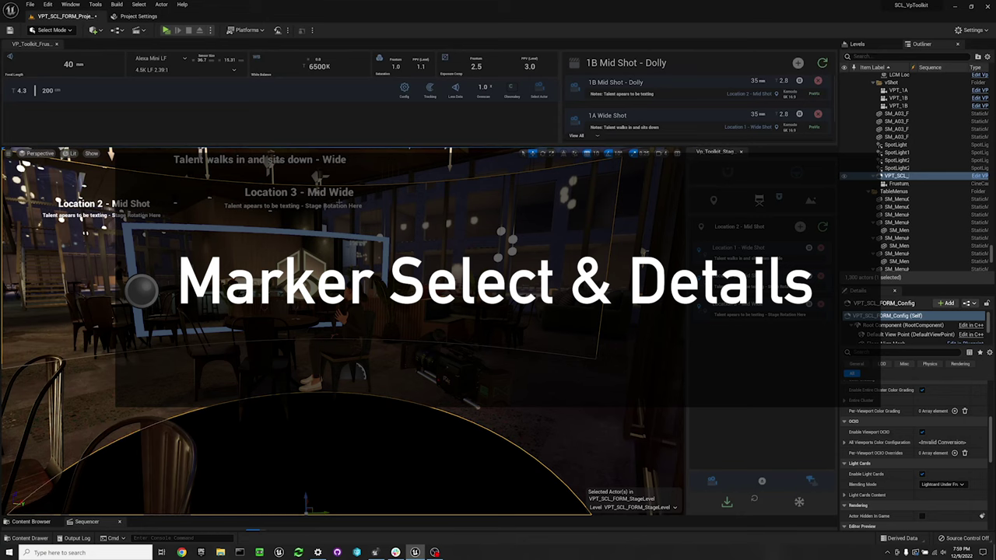
Select the Location 3 - Mid Wide marker and examine its info and camera properties
left_click(299, 192)
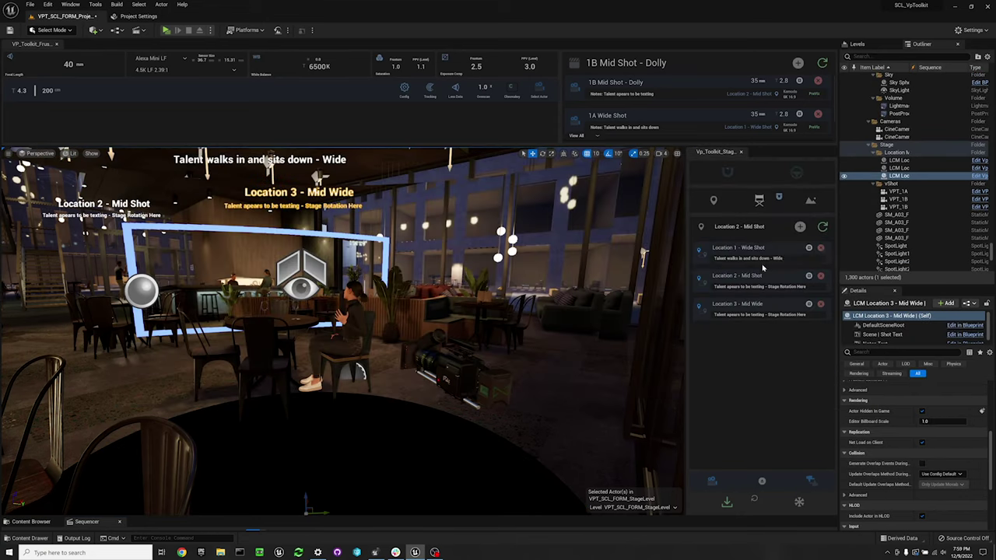
left_click(775, 309)
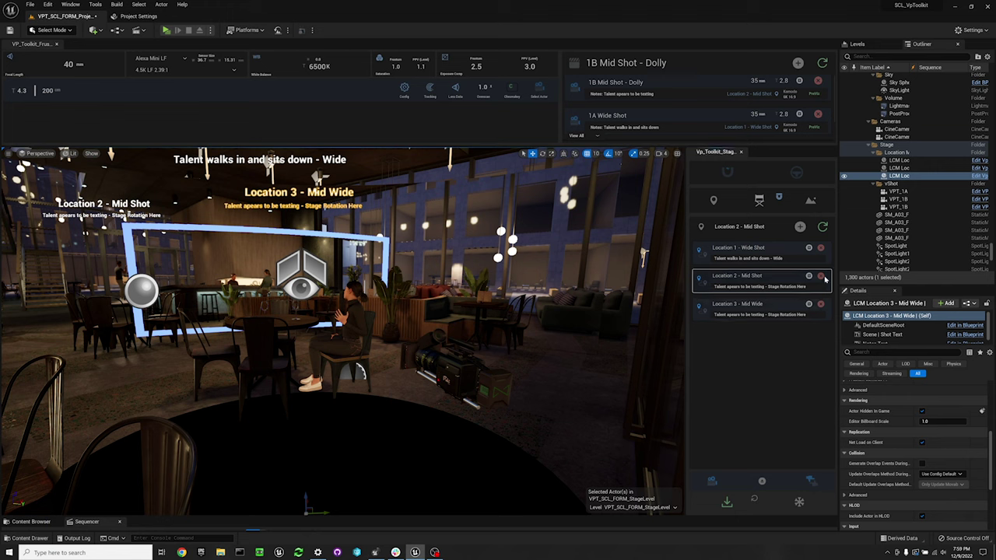
scroll(891, 423, "up", 3)
scroll(892, 423, "up", 2)
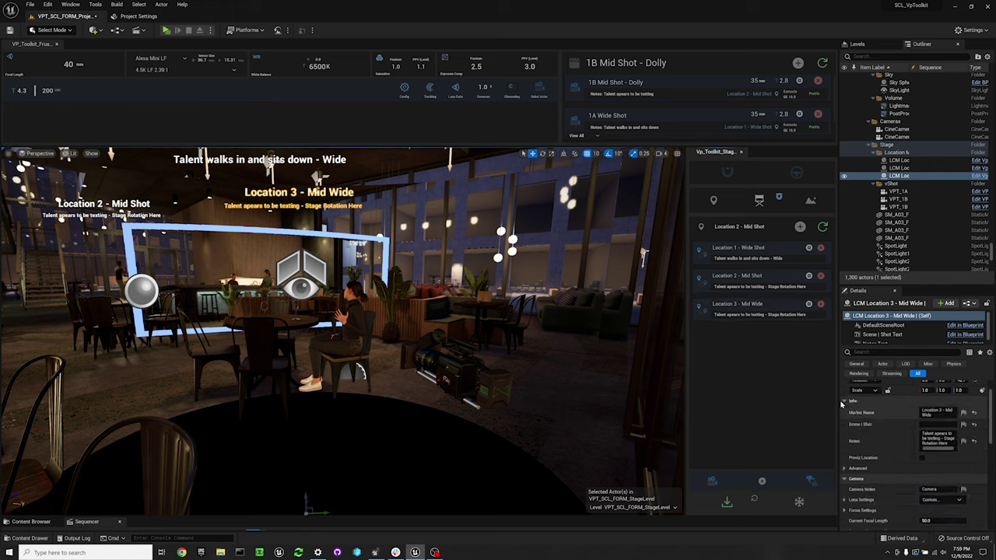
left_click_drag(826, 399, 814, 401)
scroll(859, 459, "down", 2)
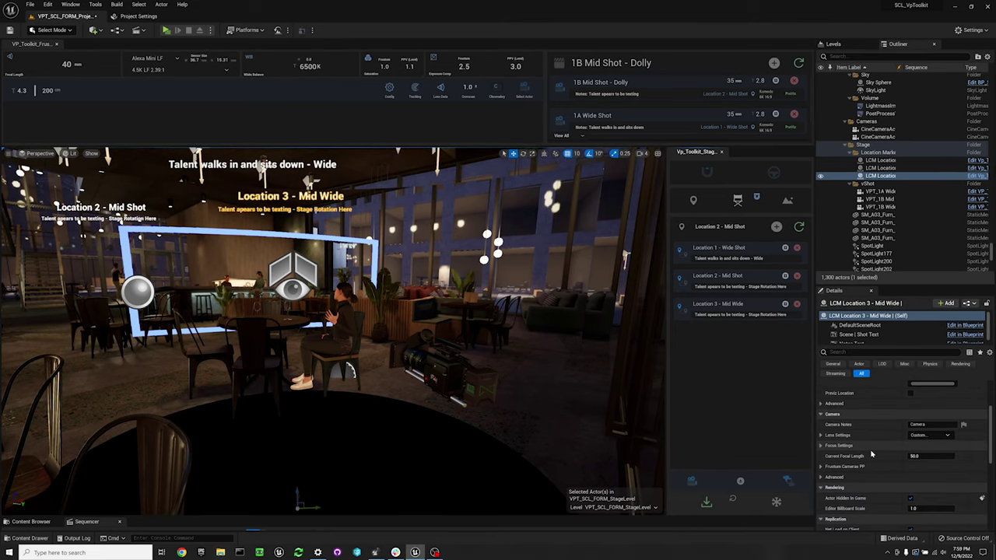
scroll(871, 453, "down", 1)
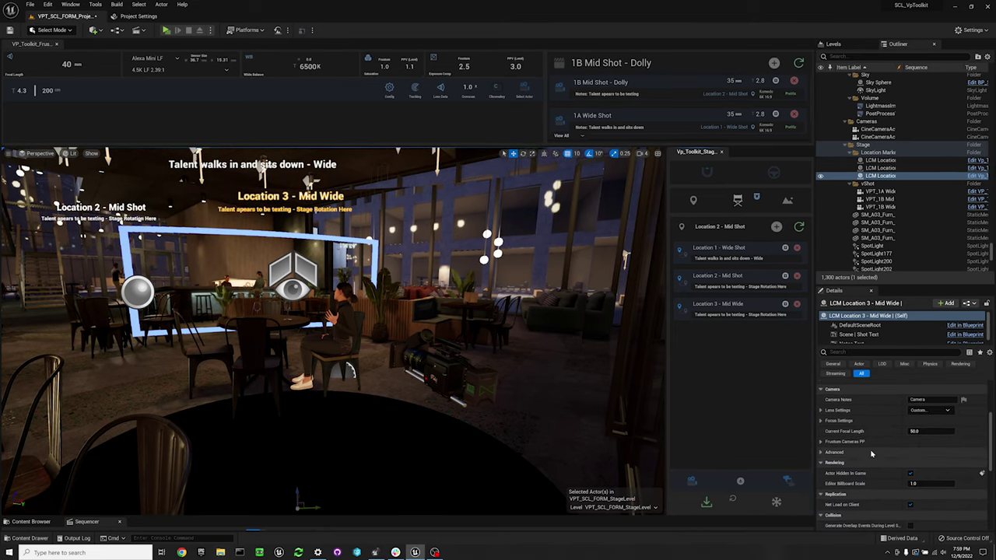
scroll(879, 447, "up", 1)
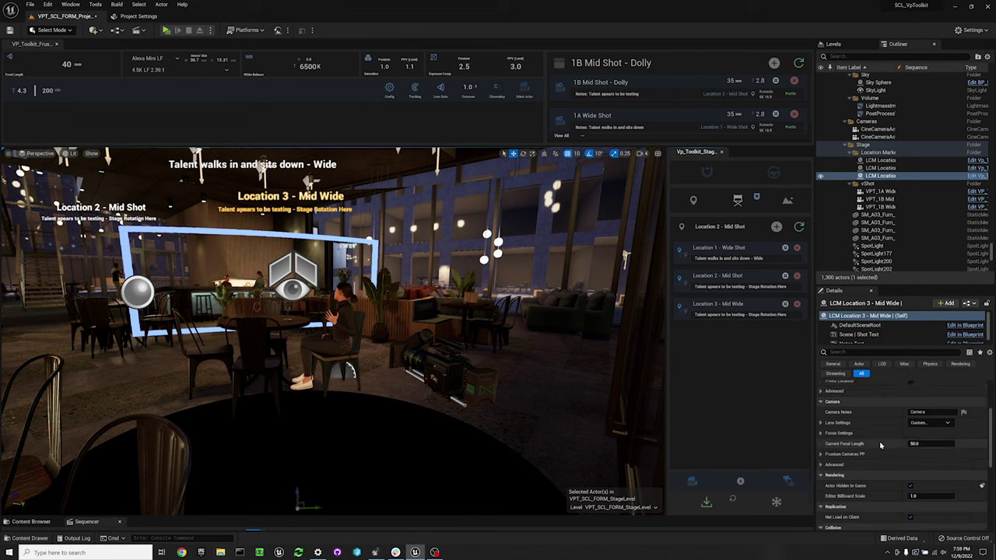
scroll(880, 445, "up", 2)
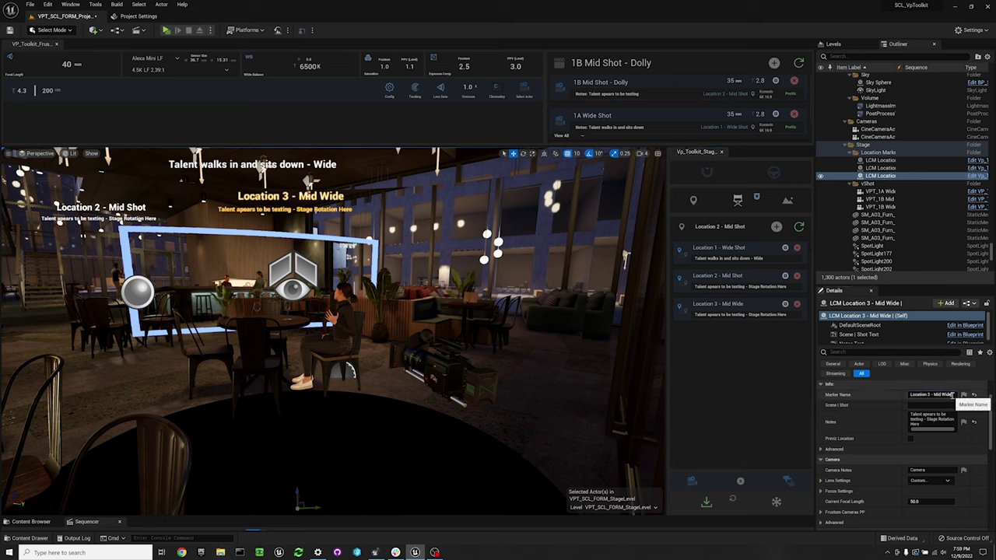
Change the selected marker's name to "Location 3 - Mid Closeup" and refresh the location list
double_click(951, 394)
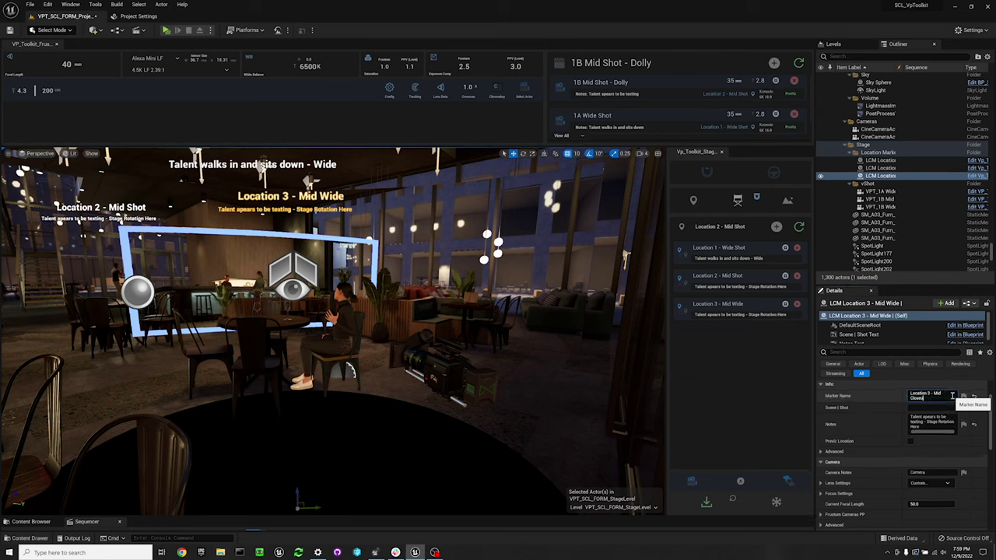
type("Closeup")
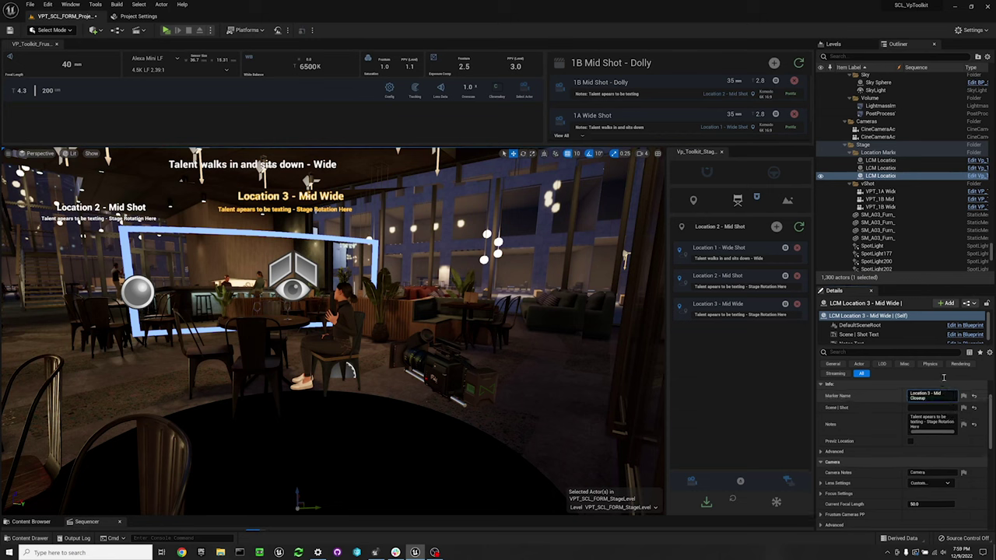
left_click(798, 227)
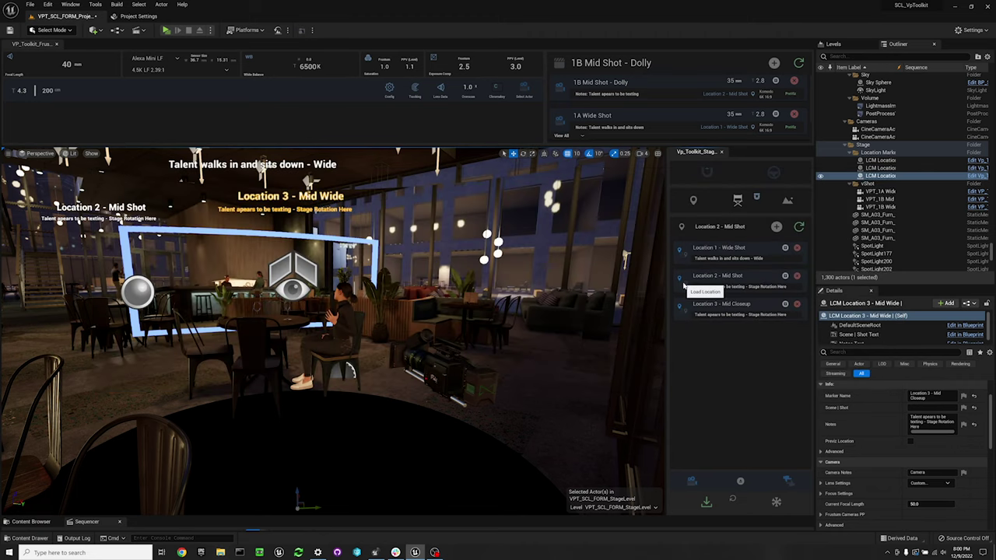
Rotate the stage from the loaded Location 3 - Mid Closeup position and overwrite that marker with the current location
left_click(679, 306)
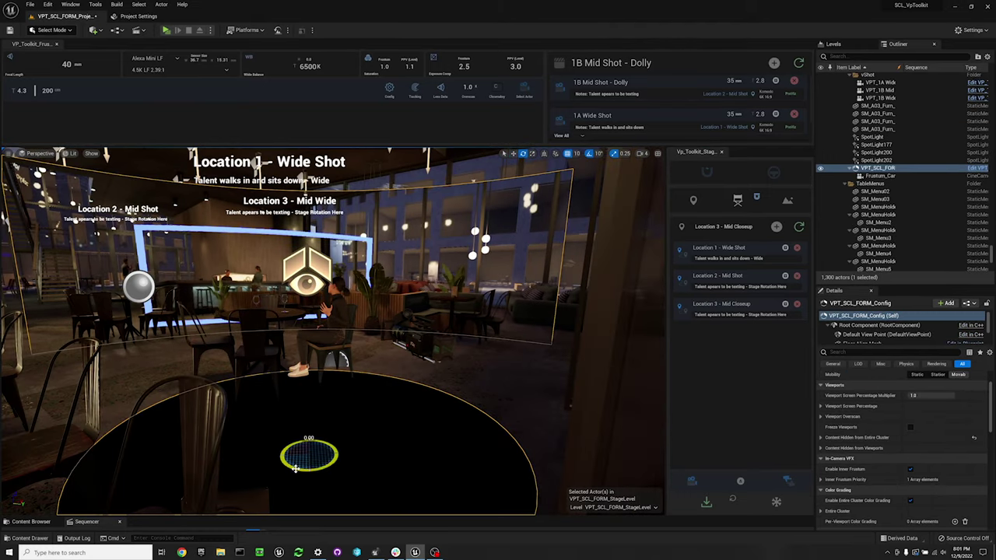
left_click_drag(309, 455, 496, 382)
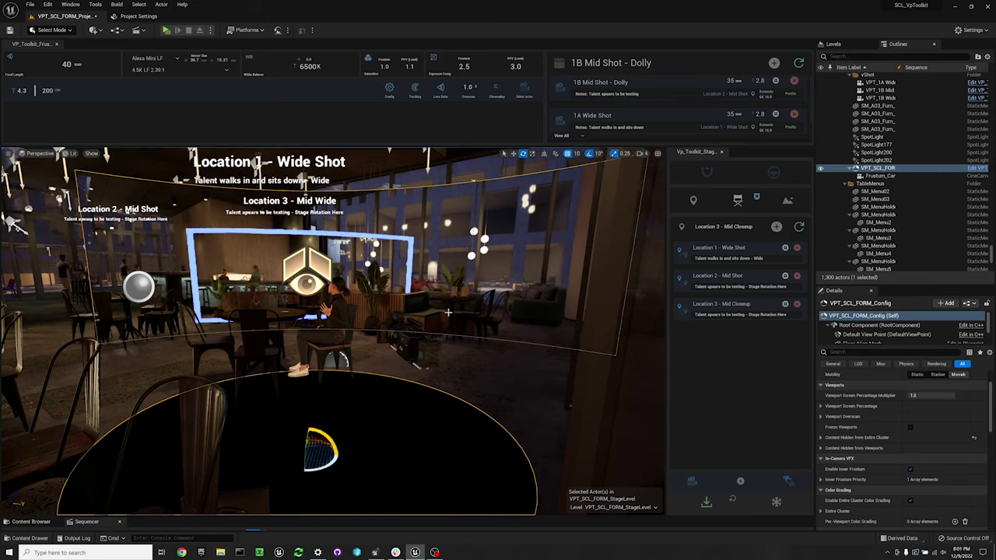
left_click(784, 304)
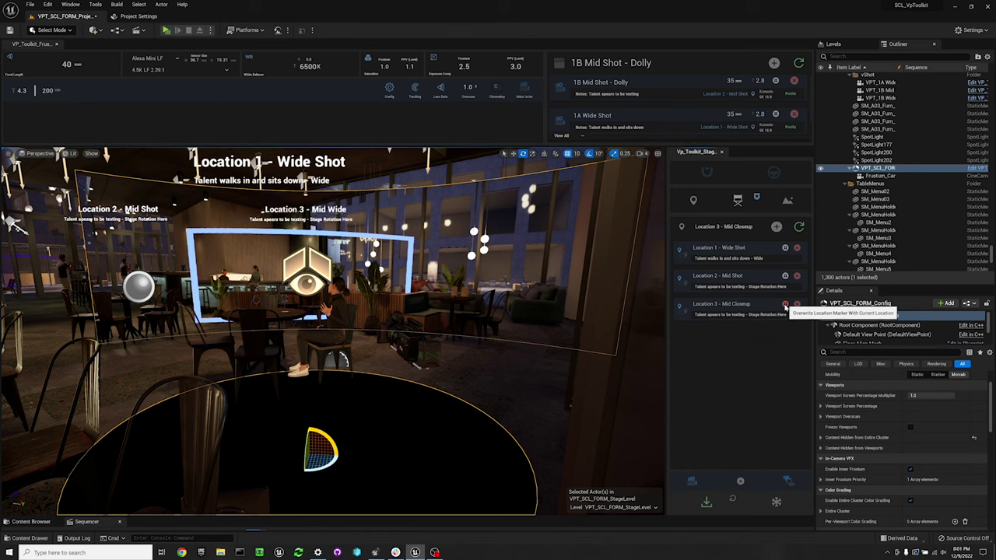
Load Location 2 - Mid Shot and return the stage to Location 3 - Mid Closeup to check the overwritten placement
left_click(681, 280)
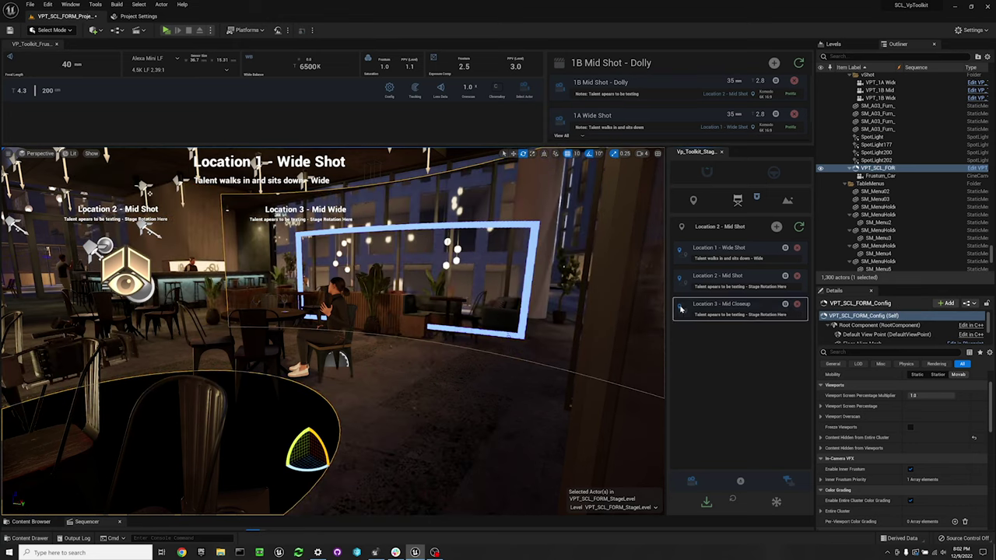
left_click(681, 308)
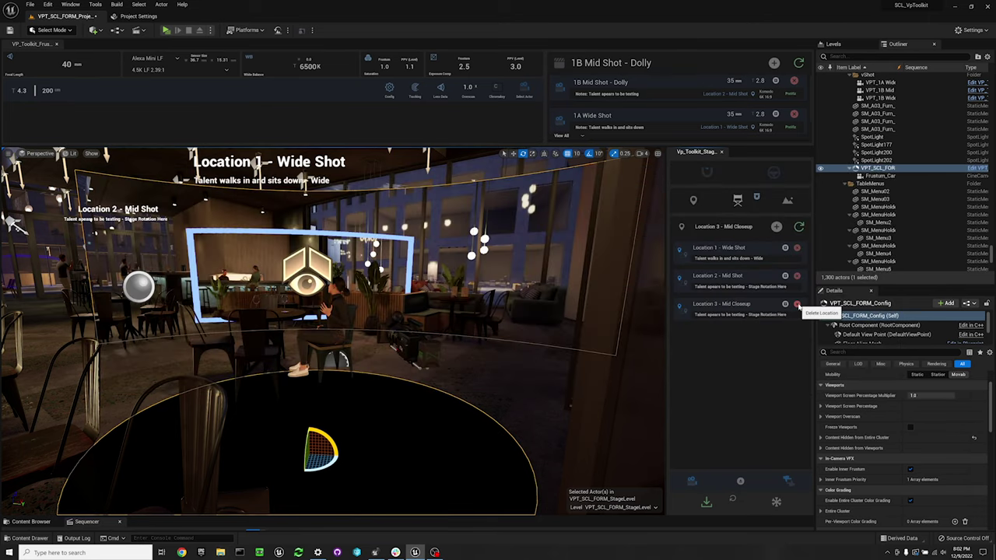
Delete the Location 3 - Mid Closeup marker and refresh the location list
left_click(797, 304)
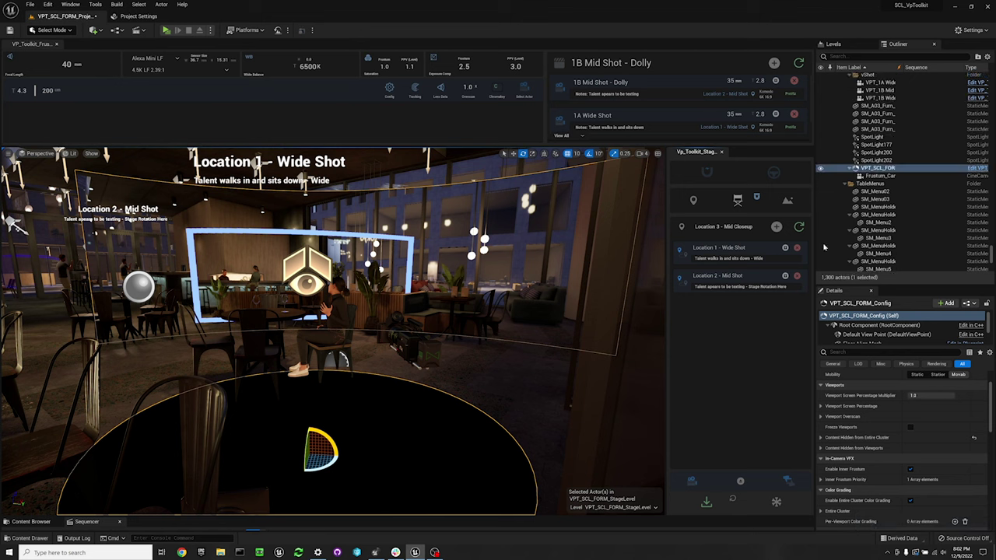
left_click(797, 227)
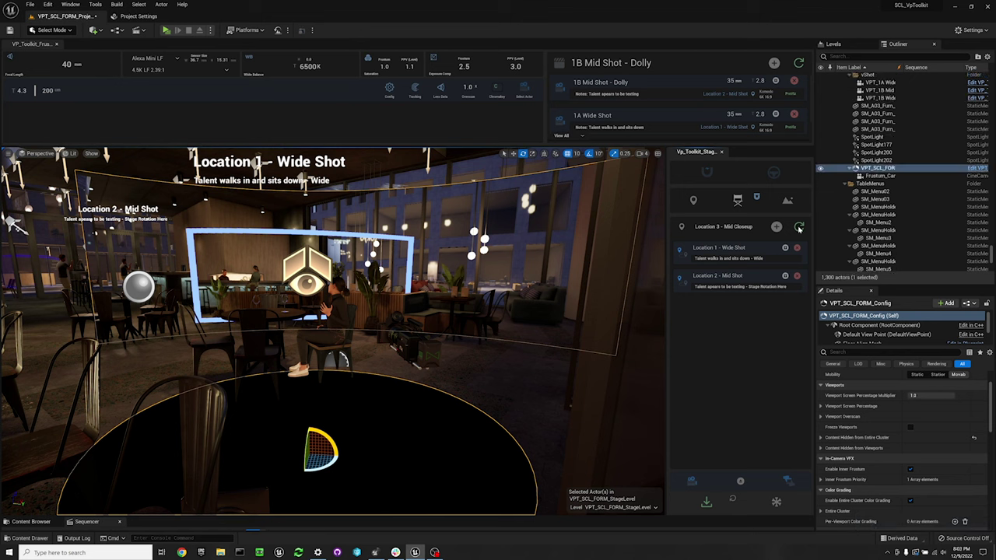